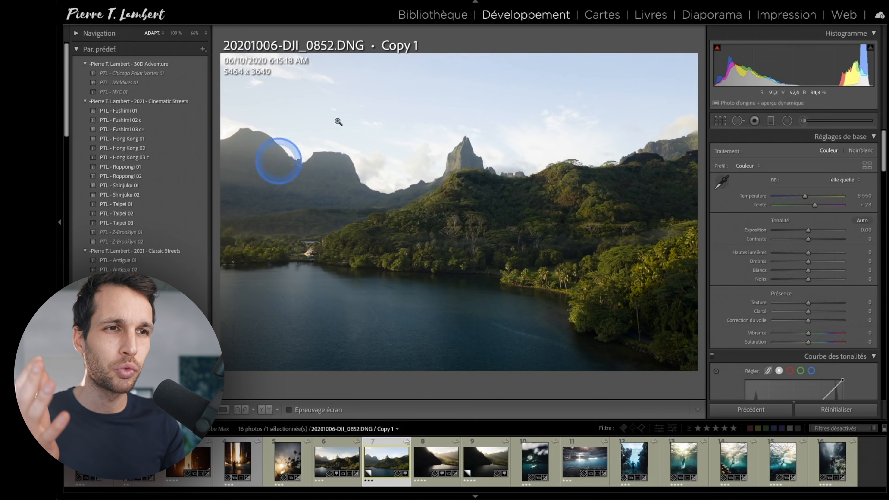
Step: Apply the PTL - Bryce 01 preset to the bay photo, with temperature at 7221 and shadows raised to +49
{"action": "left_click", "coordinate": [380, 124]}
{"action": "left_click", "coordinate": [499, 120]}
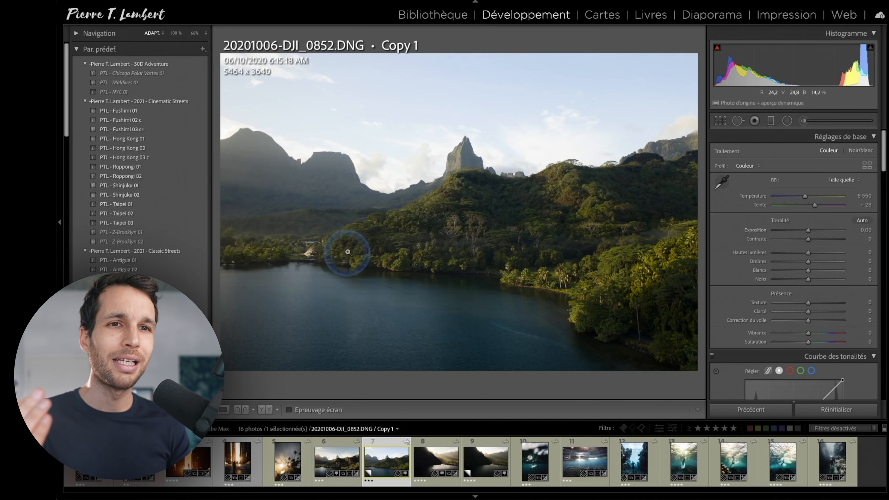
{"action": "left_click_drag", "start_coordinate": [803, 197], "coordinate": [804, 197]}
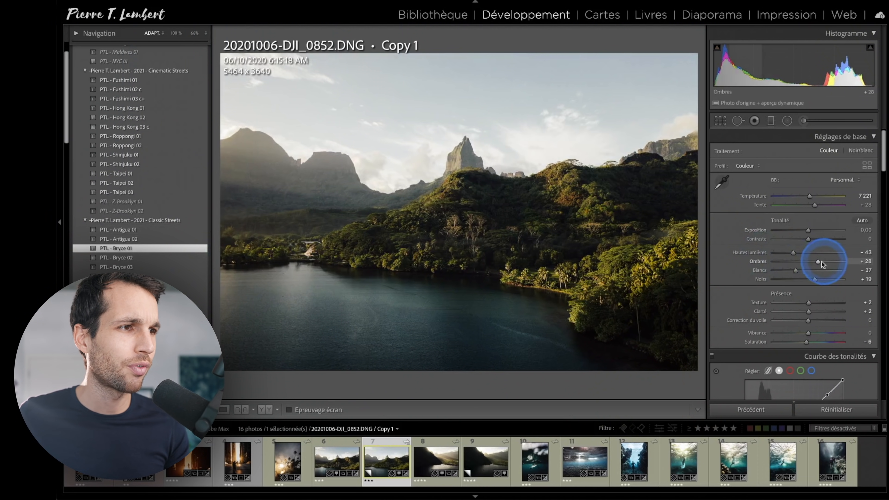
{"action": "left_click_drag", "start_coordinate": [821, 262], "coordinate": [824, 261]}
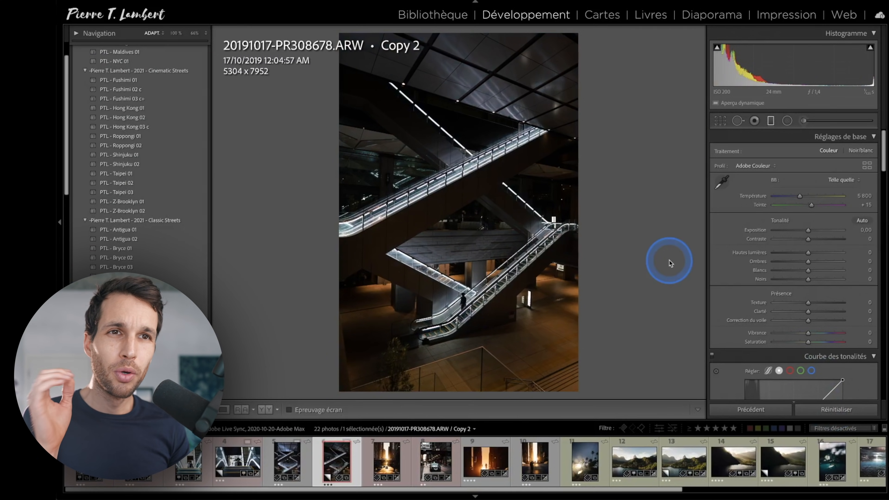
Step: Try the PTL - Taipei 03 preset on the escalator photo and settle on PTL - Roppongi 01
{"action": "left_click", "coordinate": [195, 34]}
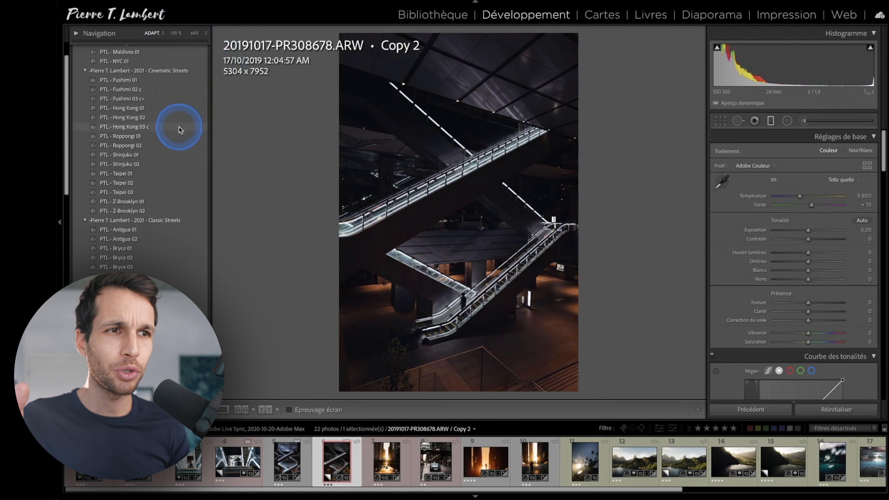
{"action": "left_click", "coordinate": [188, 192]}
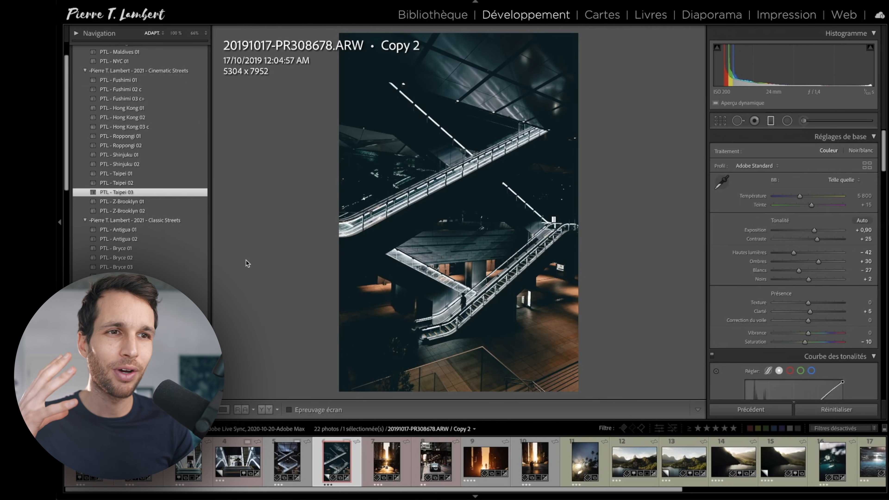
{"action": "left_click", "coordinate": [168, 129]}
{"action": "left_click", "coordinate": [167, 135]}
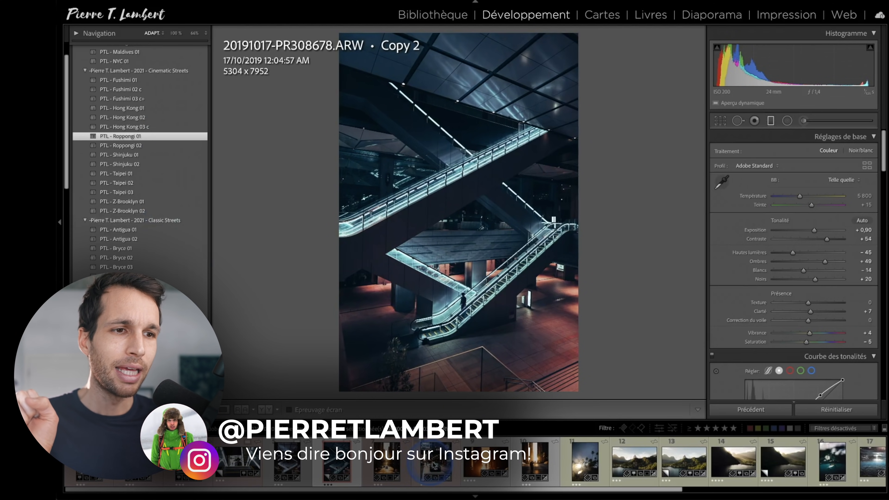
Step: View the sunset street photo and return to the bay photo 20201006-DJI_0852.DNG Copy 1
{"action": "left_click", "coordinate": [536, 461]}
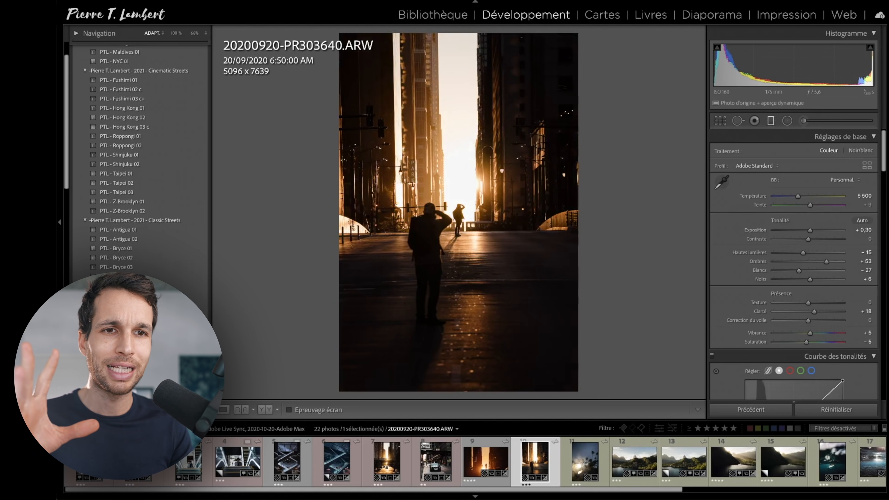
{"action": "scroll", "coordinate": [671, 434], "scroll_direction": "down", "scroll_amount": 5}
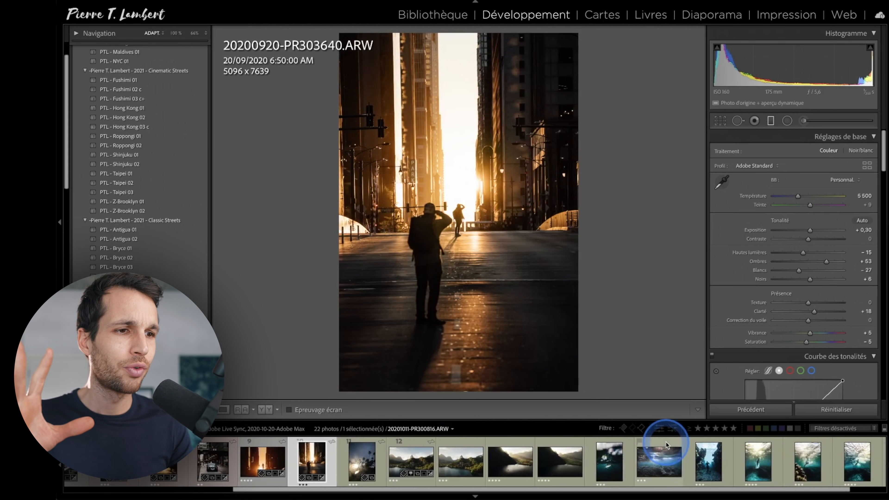
{"action": "left_click", "coordinate": [443, 455]}
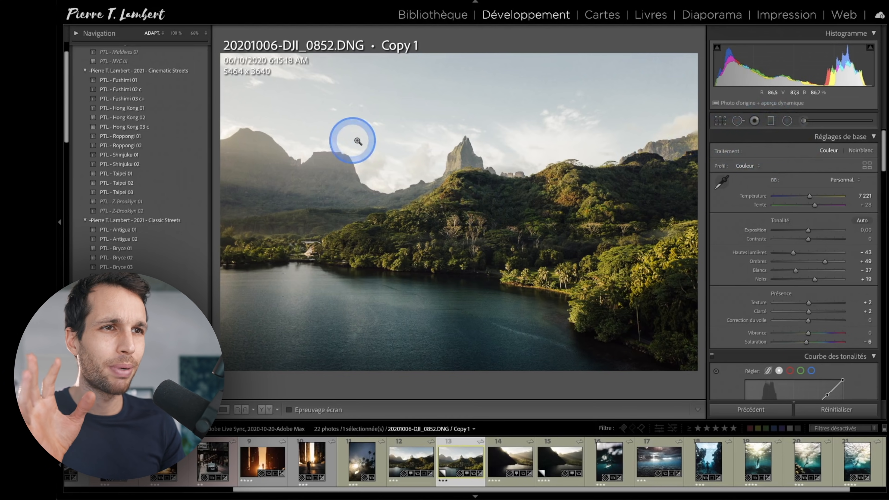
Step: Draw a near-horizontal graduated filter down from the sky and lower its centre to the foot of the peaks
{"action": "left_click", "coordinate": [771, 121]}
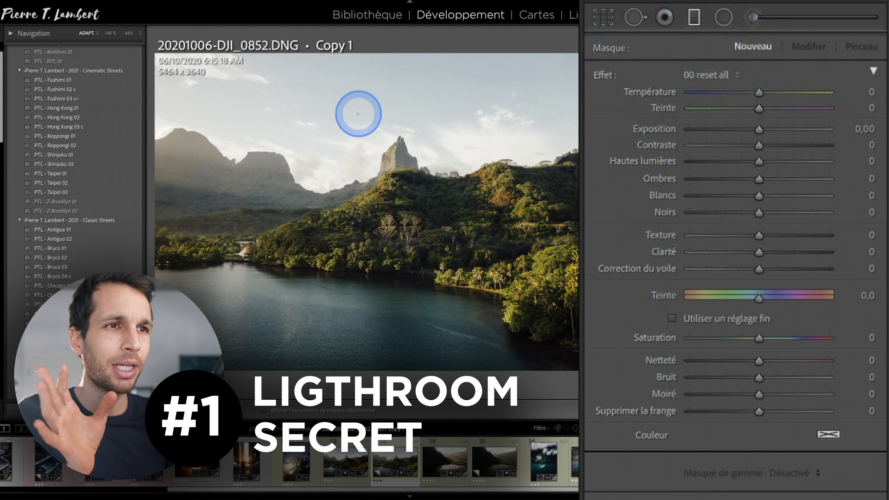
{"action": "left_click_drag", "start_coordinate": [357, 114], "coordinate": [354, 206]}
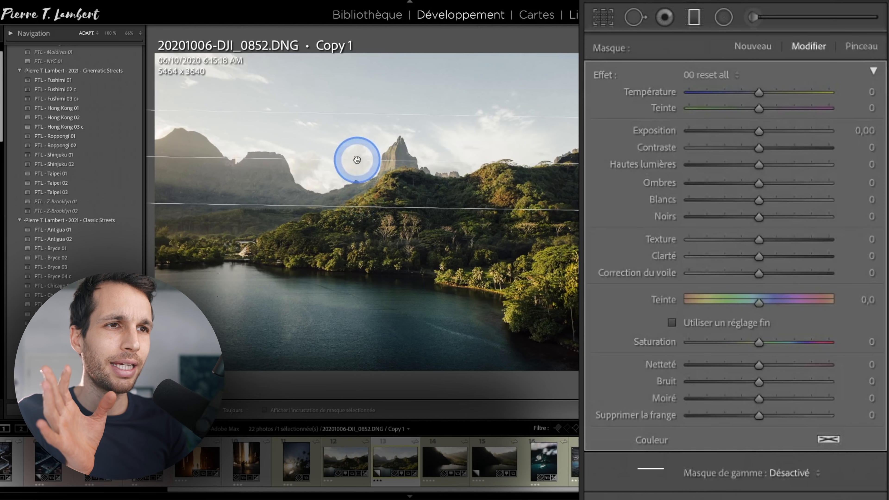
{"action": "left_click_drag", "start_coordinate": [357, 160], "coordinate": [355, 194]}
Step: Set the graduated filter's exposure to -1.15, highlights to -29, shadows to -20 and clarity to 11
{"action": "left_click", "coordinate": [760, 132]}
{"action": "mouse_move", "coordinate": [753, 131]}
{"action": "left_mouse_down"}
{"action": "mouse_move", "coordinate": [730, 132]}
{"action": "mouse_move", "coordinate": [738, 132]}
{"action": "left_mouse_up"}
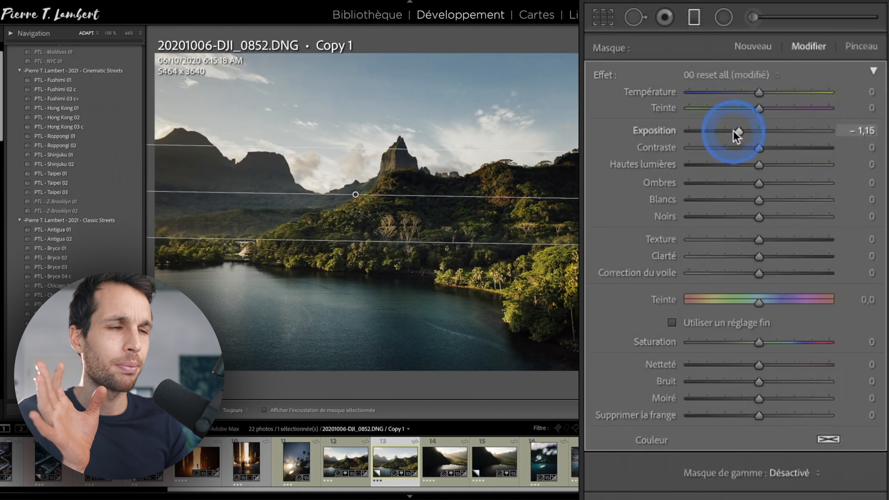
{"action": "left_click_drag", "start_coordinate": [760, 173], "coordinate": [734, 171]}
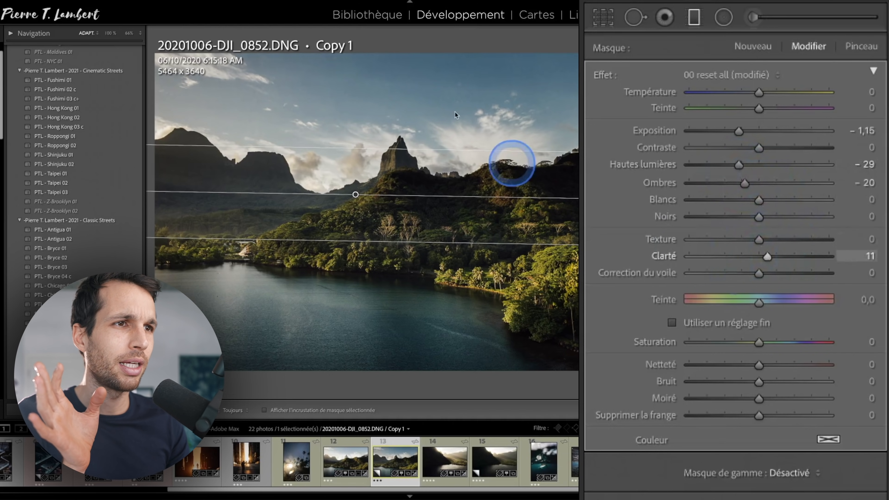
Step: Examine the filter's effect on the sky, peaks and hillside at 100% zoom and return to the full photo
{"action": "left_click", "coordinate": [415, 99]}
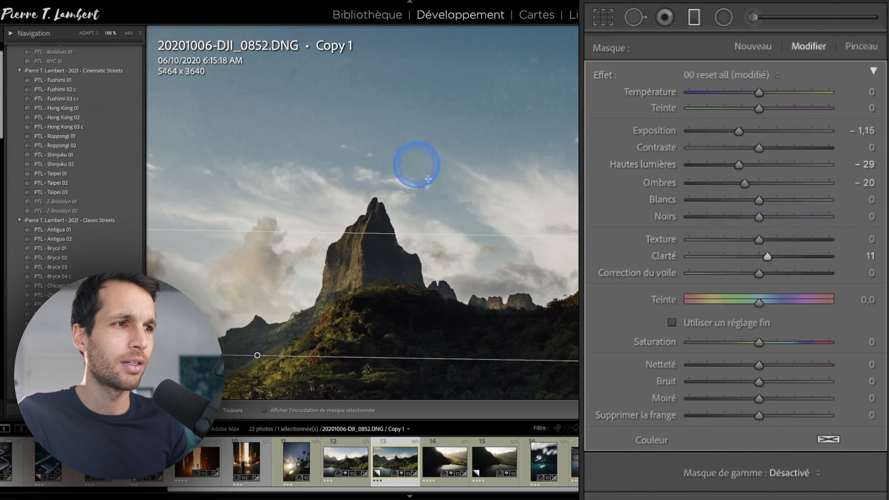
{"action": "left_click", "coordinate": [432, 129]}
{"action": "left_click", "coordinate": [290, 183]}
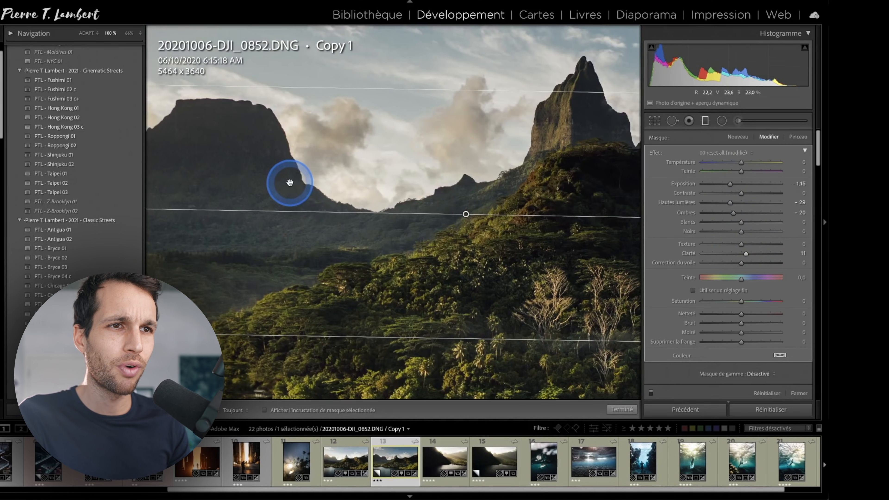
{"action": "left_click_drag", "start_coordinate": [530, 200], "coordinate": [348, 205]}
{"action": "left_click", "coordinate": [402, 221]}
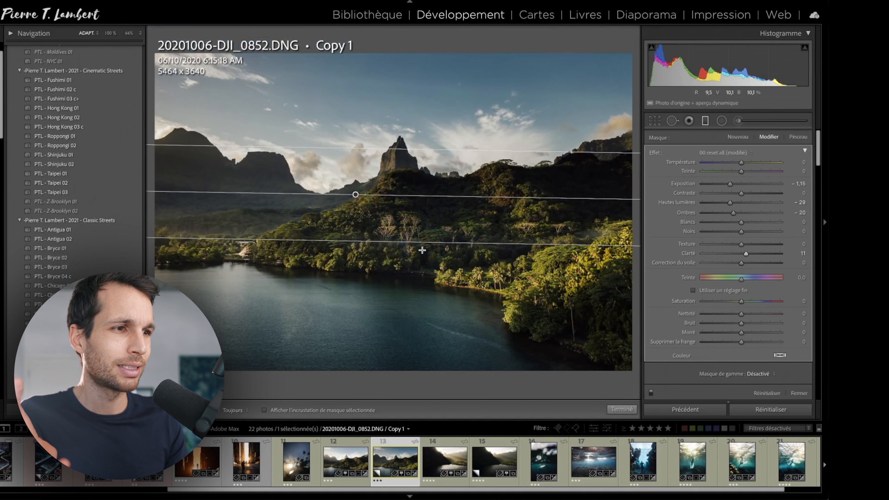
Step: Try the Couleur and Luminance range masks on the graduated filter and display the luminance mask
{"action": "scroll", "coordinate": [777, 299], "scroll_direction": "down", "scroll_amount": 3}
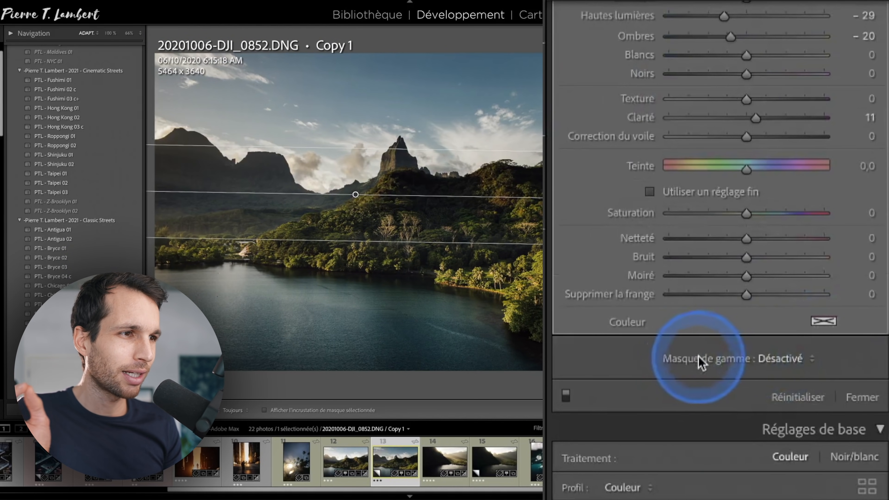
{"action": "left_click", "coordinate": [769, 363]}
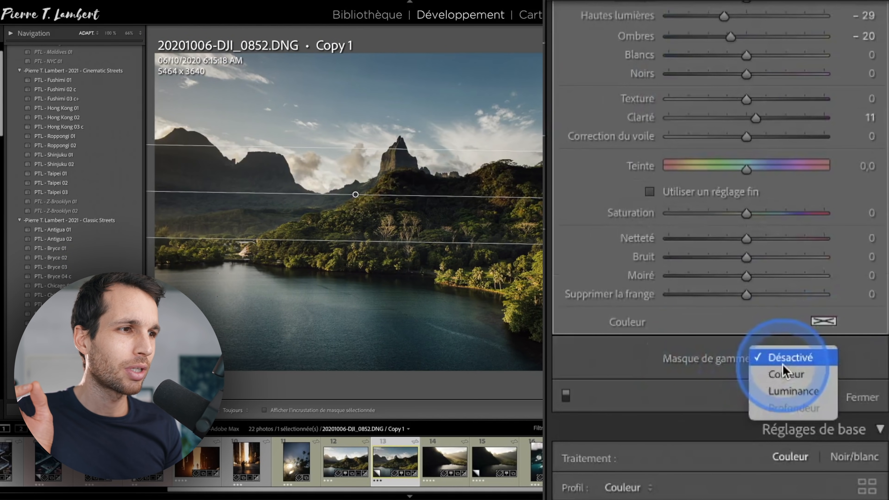
{"action": "left_click", "coordinate": [775, 379]}
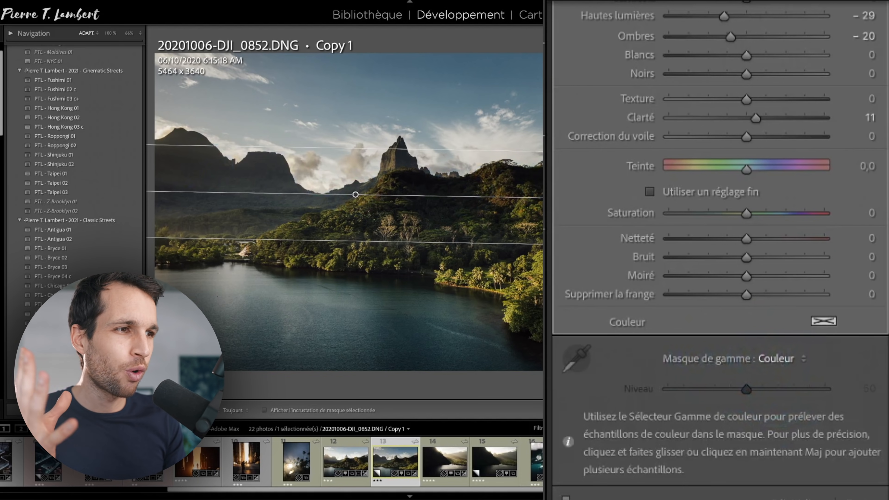
{"action": "left_click", "coordinate": [775, 359]}
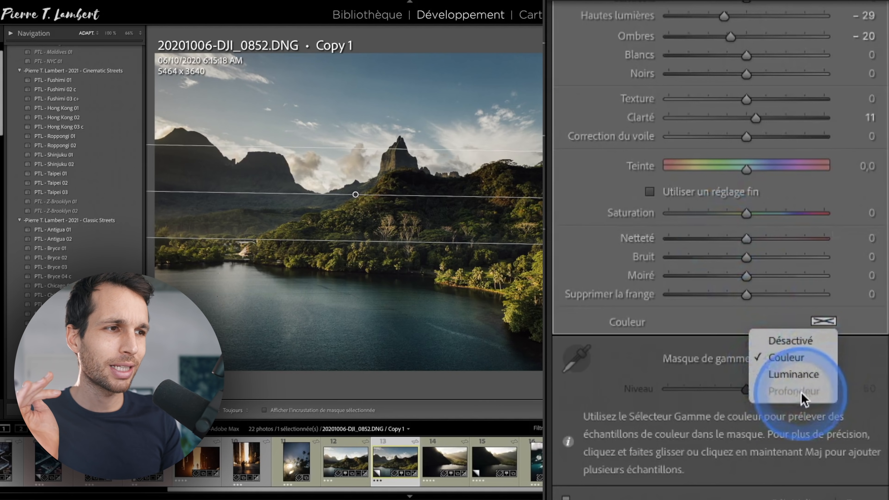
{"action": "left_click", "coordinate": [815, 377]}
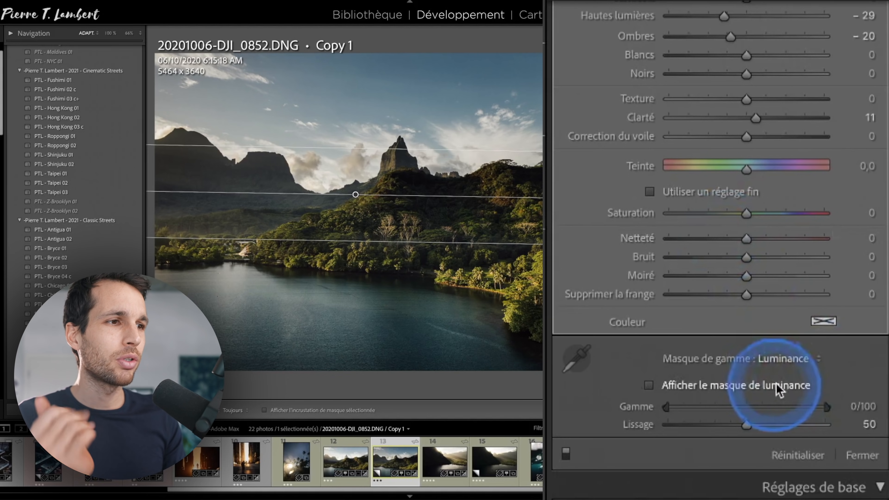
{"action": "left_click", "coordinate": [689, 389]}
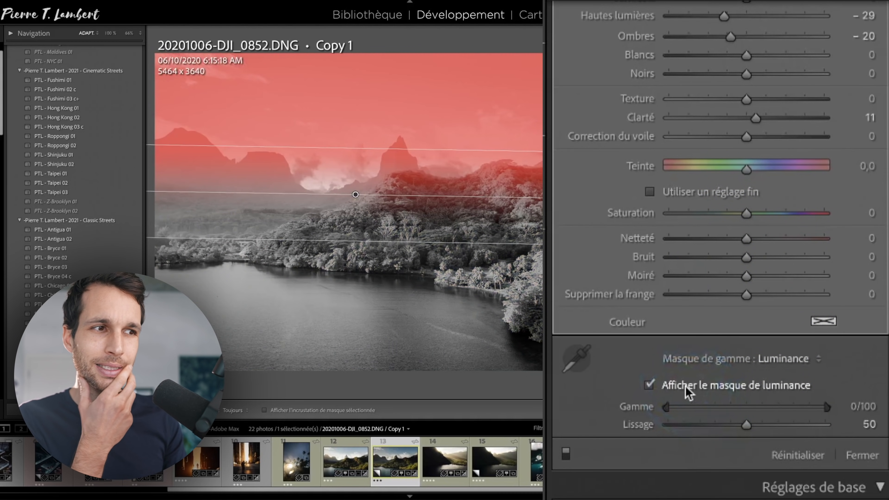
Step: Try luminance ranges of 0/55, 38/100 and 67/100 on the filter's mask, and reset the range to 0/100
{"action": "left_click", "coordinate": [828, 409]}
{"action": "left_click_drag", "start_coordinate": [828, 411], "coordinate": [754, 402]}
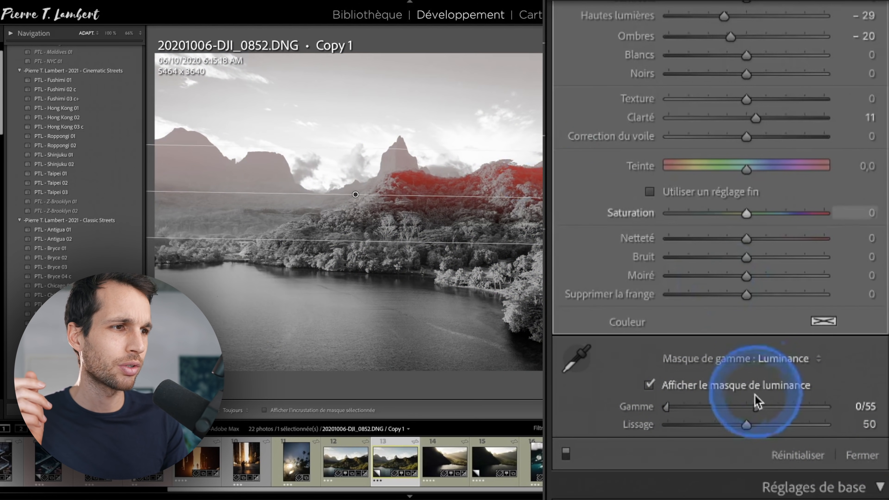
{"action": "left_click_drag", "start_coordinate": [754, 405], "coordinate": [812, 413]}
{"action": "left_click_drag", "start_coordinate": [665, 407], "coordinate": [734, 408]}
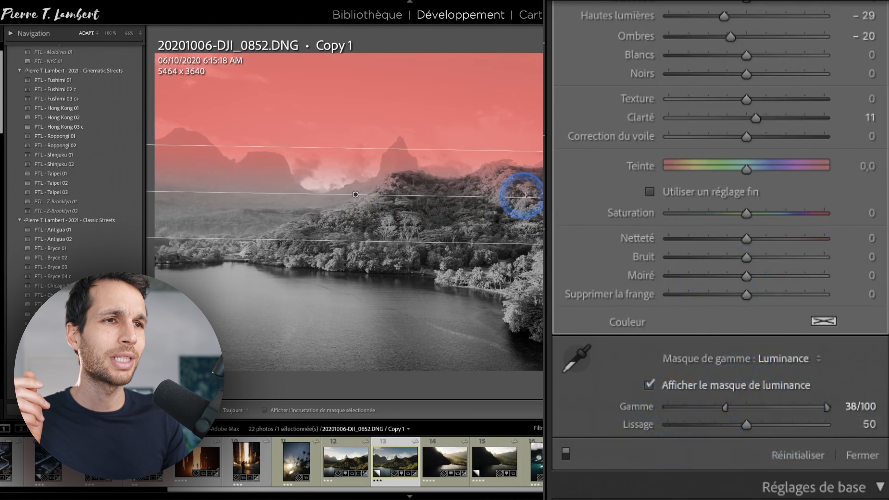
{"action": "left_click_drag", "start_coordinate": [723, 410], "coordinate": [773, 413]}
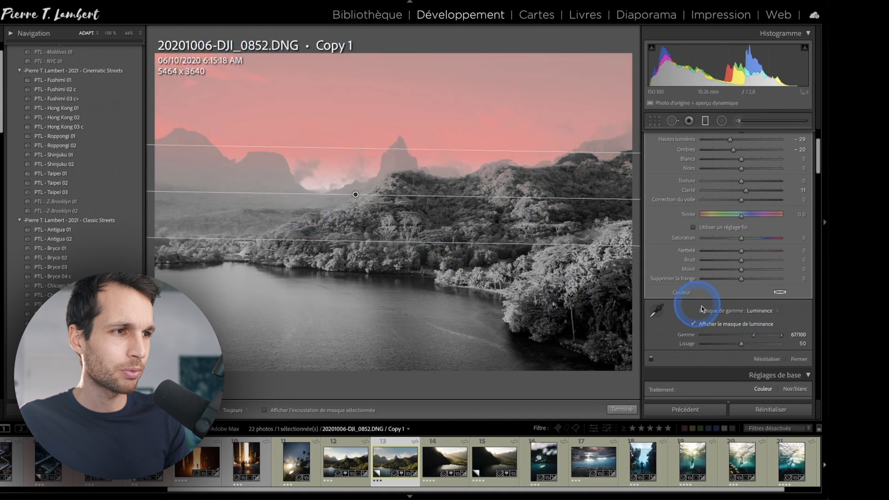
{"action": "double_click", "coordinate": [751, 336]}
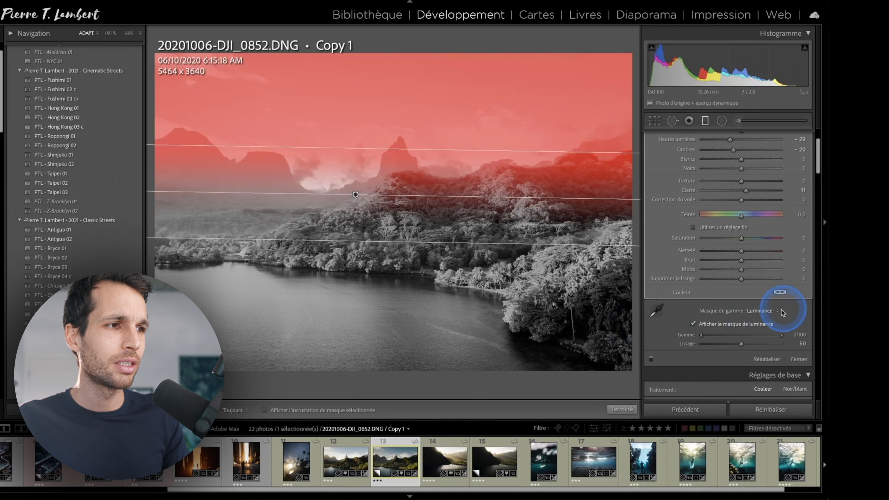
Step: Set the filter's range mask to Couleur and sample the blue of the sky to limit the effect to it
{"action": "left_click", "coordinate": [772, 310]}
{"action": "left_click", "coordinate": [769, 303]}
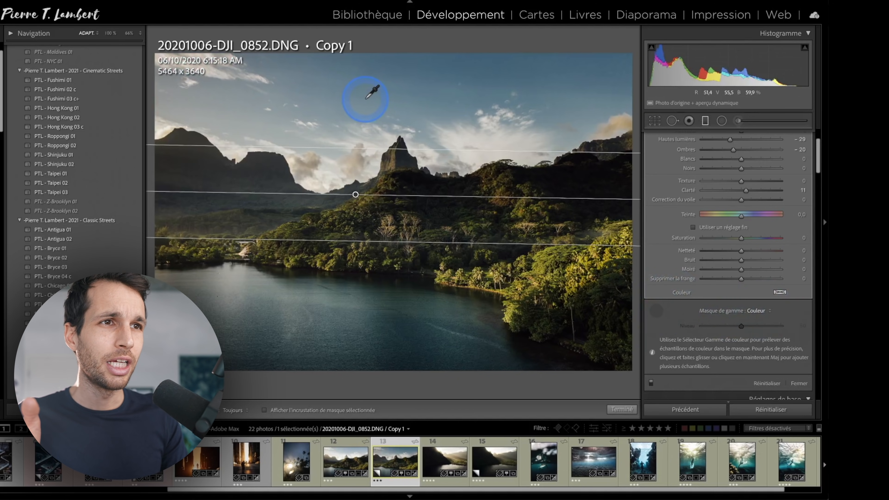
{"action": "left_click", "coordinate": [363, 91]}
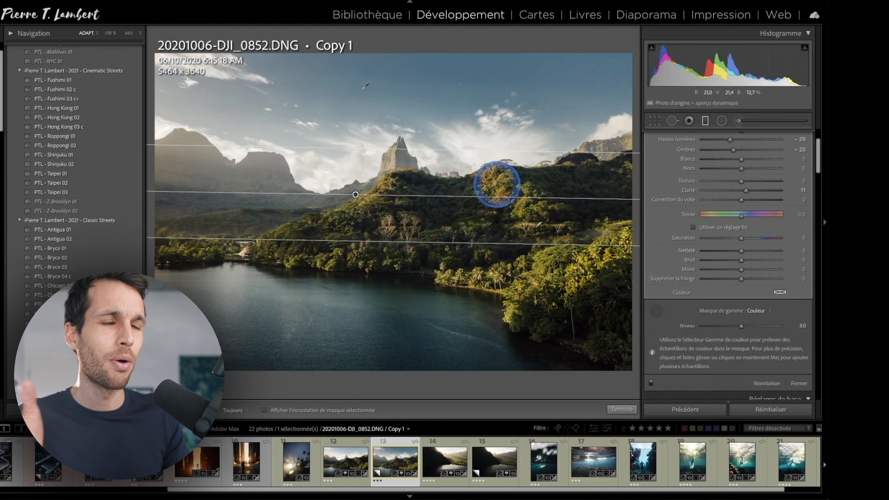
{"action": "left_click", "coordinate": [656, 311]}
{"action": "left_click_drag", "start_coordinate": [356, 65], "coordinate": [399, 90]}
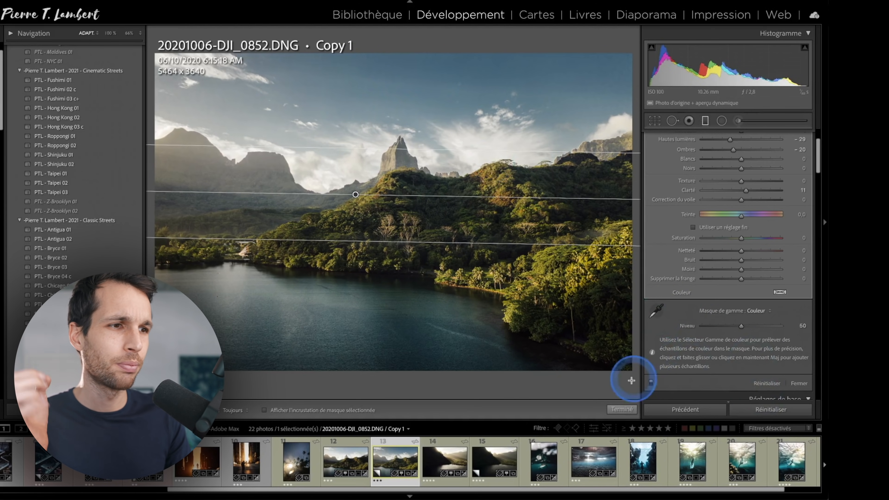
Step: Compare the photo with the graduated filter's effect switched off and on several times
{"action": "left_click", "coordinate": [650, 383]}
{"action": "left_click", "coordinate": [651, 383]}
{"action": "left_click", "coordinate": [650, 383]}
{"action": "left_click", "coordinate": [650, 382]}
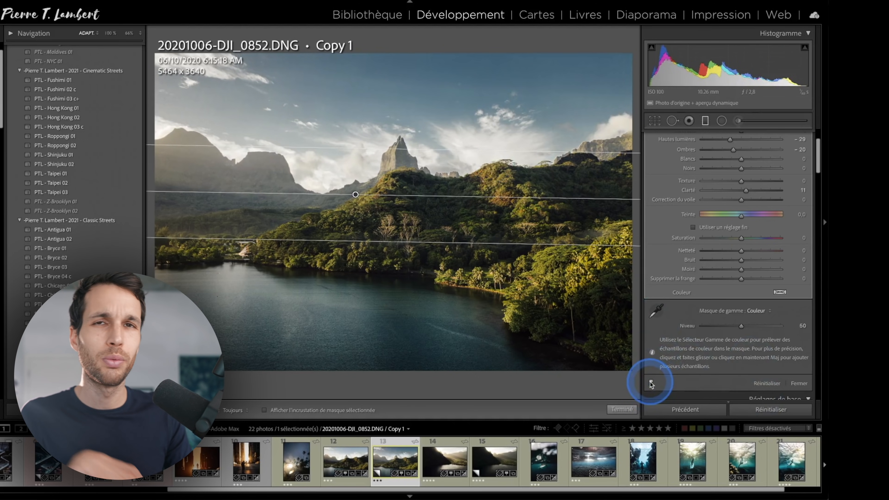
{"action": "left_click", "coordinate": [651, 383]}
{"action": "left_click", "coordinate": [650, 382]}
{"action": "left_click", "coordinate": [650, 383]}
{"action": "left_click", "coordinate": [651, 383]}
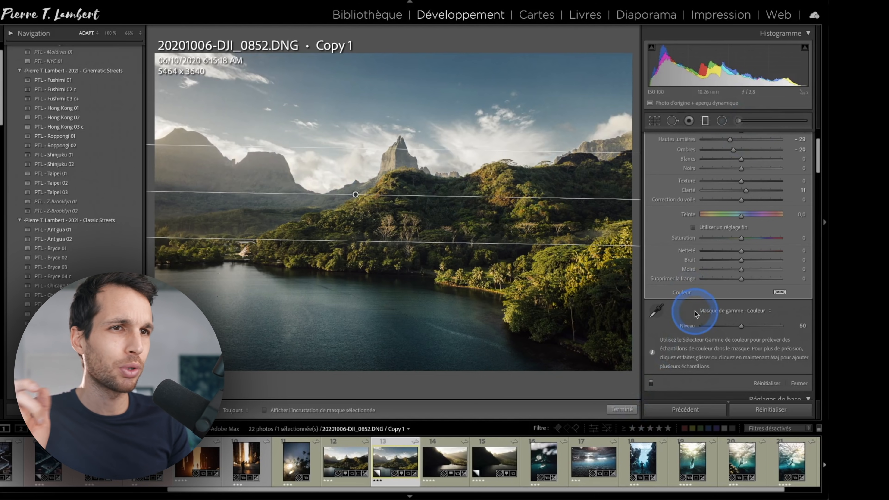
Step: Lower the graduated filter's exposure to -1.28 and finish editing the filter
{"action": "scroll", "coordinate": [694, 314], "scroll_direction": "up", "scroll_amount": 3}
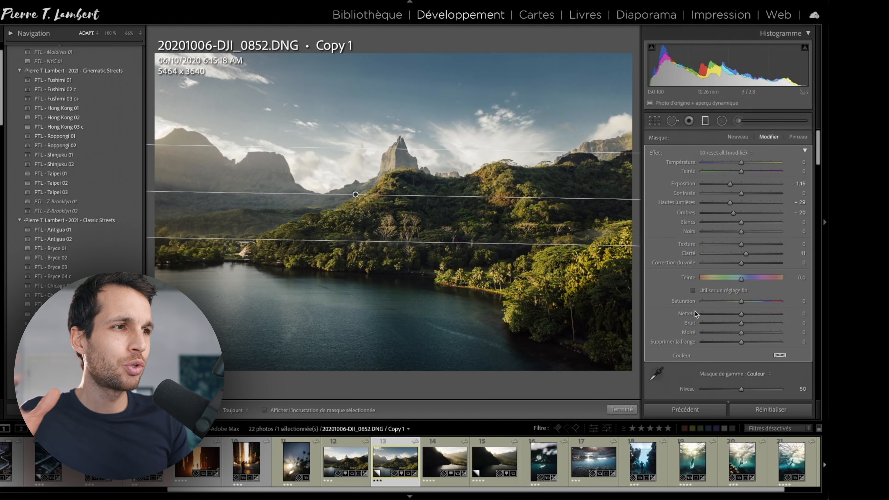
{"action": "left_click_drag", "start_coordinate": [730, 182], "coordinate": [728, 182]}
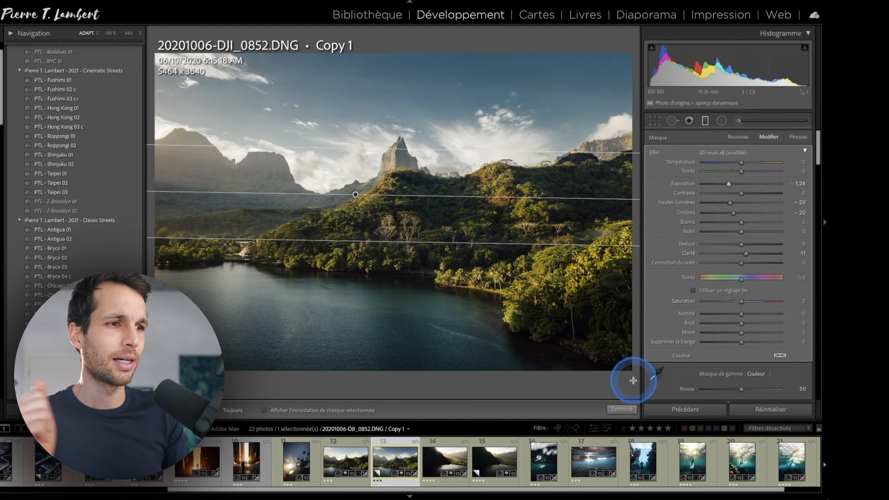
{"action": "left_click", "coordinate": [621, 409]}
Step: Compare the original bay photo with the edited version
{"action": "key", "text": "backslash"}
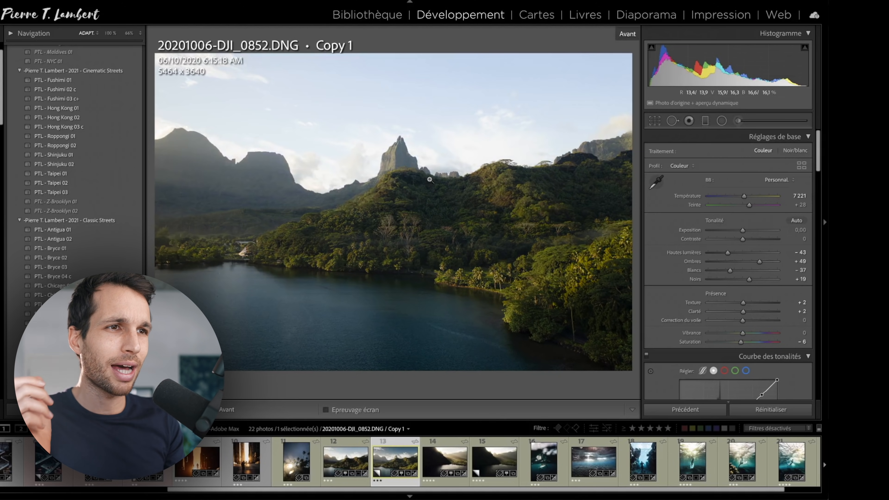
{"action": "key", "text": "backslash"}
{"action": "key", "text": "backslash"}
{"action": "key", "text": "backslash"}
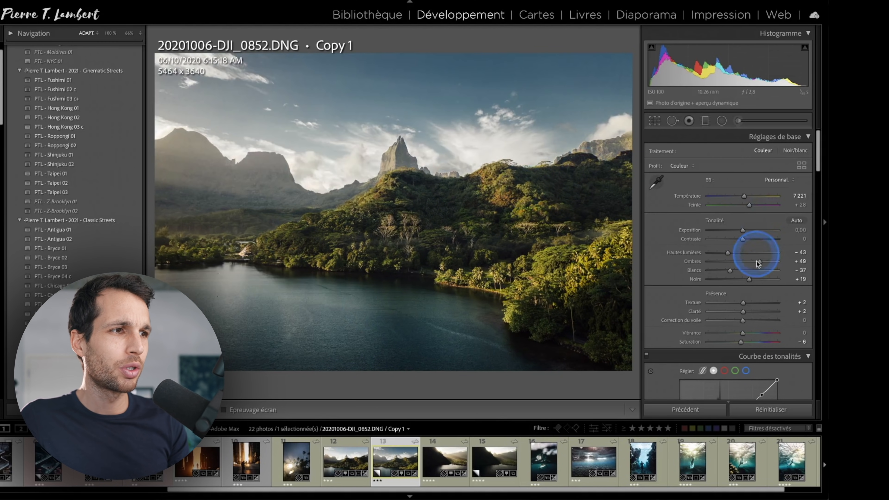
Step: Raise the photo's shadows to +64 and compare the result with the unedited original
{"action": "left_click_drag", "start_coordinate": [762, 263], "coordinate": [764, 263]}
{"action": "key", "text": "backslash"}
{"action": "key", "text": "backslash"}
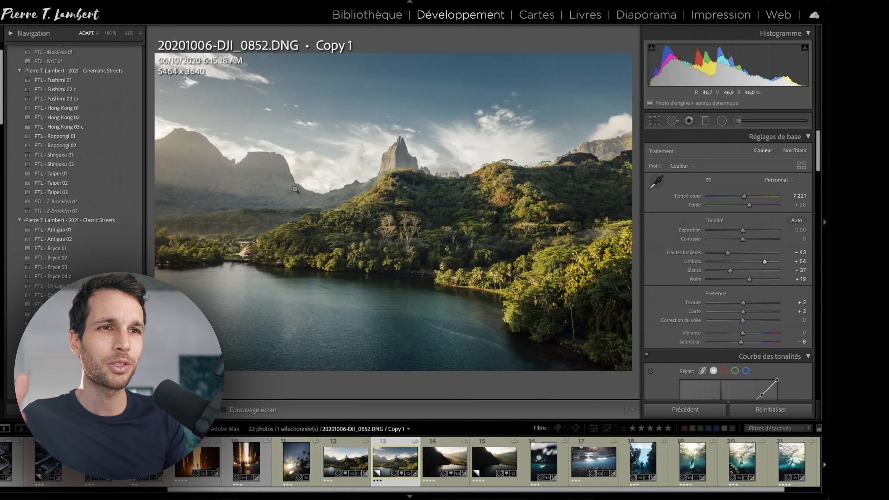
Step: Add a graduated filter over the lower part of the bay, set its shadows to -33 and reposition it over the water
{"action": "left_click", "coordinate": [701, 124]}
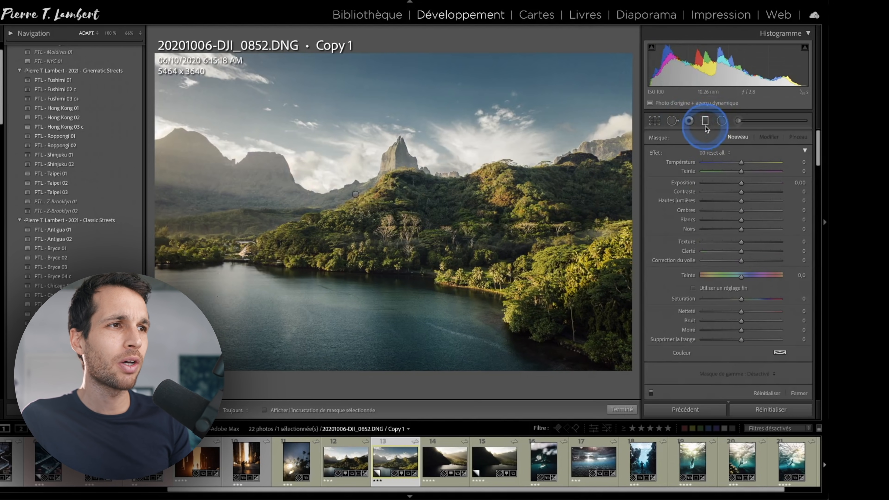
{"action": "left_click_drag", "start_coordinate": [279, 303], "coordinate": [289, 188]}
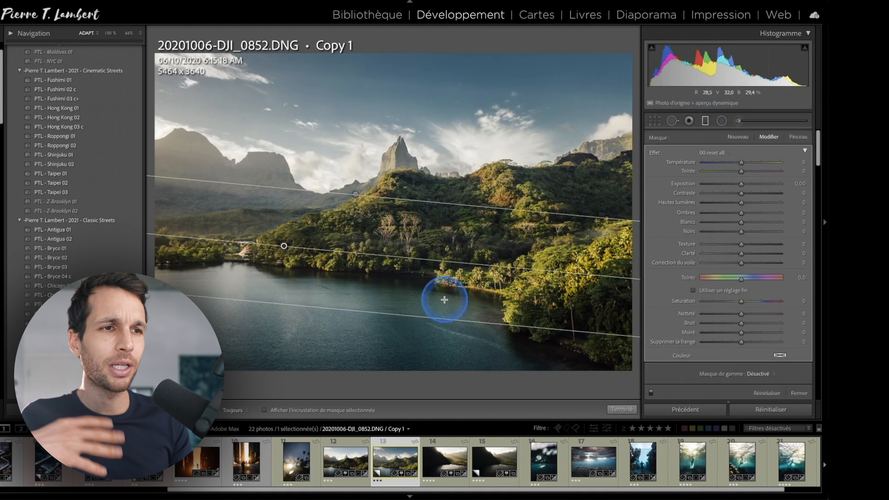
{"action": "left_click", "coordinate": [728, 213]}
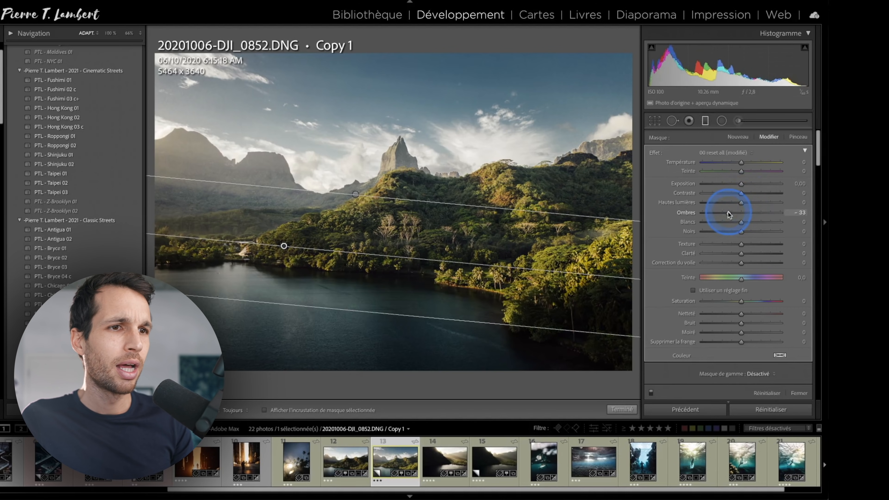
{"action": "left_click_drag", "start_coordinate": [284, 246], "coordinate": [242, 328]}
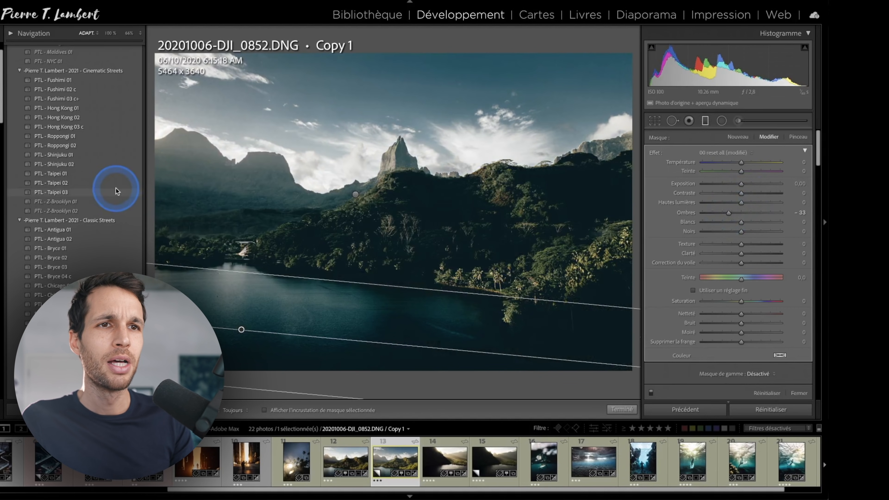
{"action": "mouse_move", "coordinate": [187, 192]}
{"action": "left_mouse_down"}
{"action": "mouse_move", "coordinate": [255, 282]}
{"action": "mouse_move", "coordinate": [224, 236]}
{"action": "left_mouse_up"}
{"action": "left_click", "coordinate": [617, 407]}
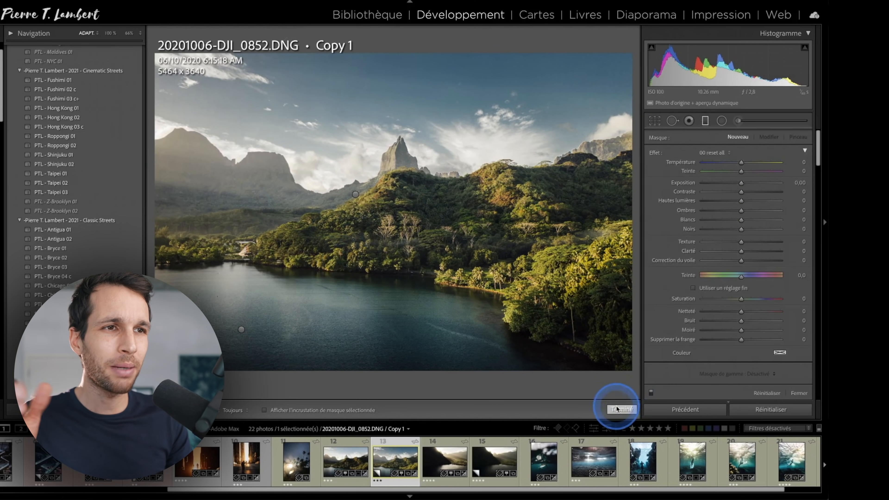
Step: Apply the Assombrir Ciel Bleu effect preset to the sky's graduated filter and set its exposure to -0.93
{"action": "left_click", "coordinate": [355, 194]}
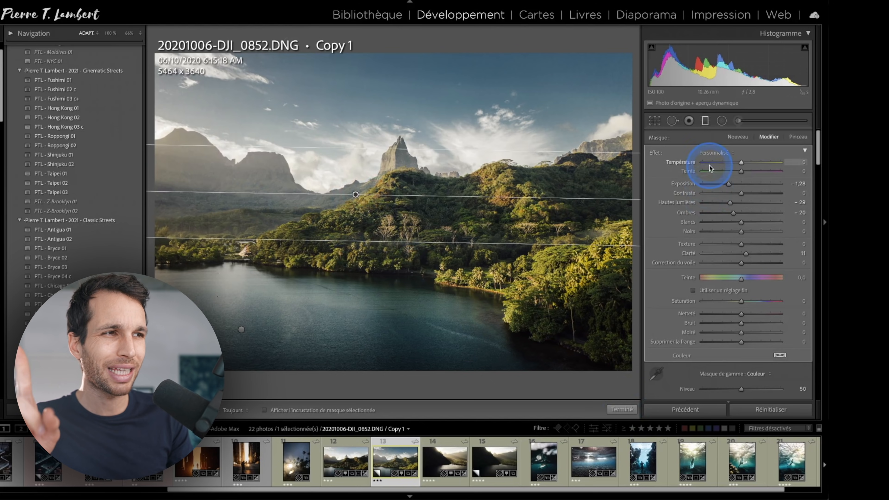
{"action": "left_click", "coordinate": [716, 153]}
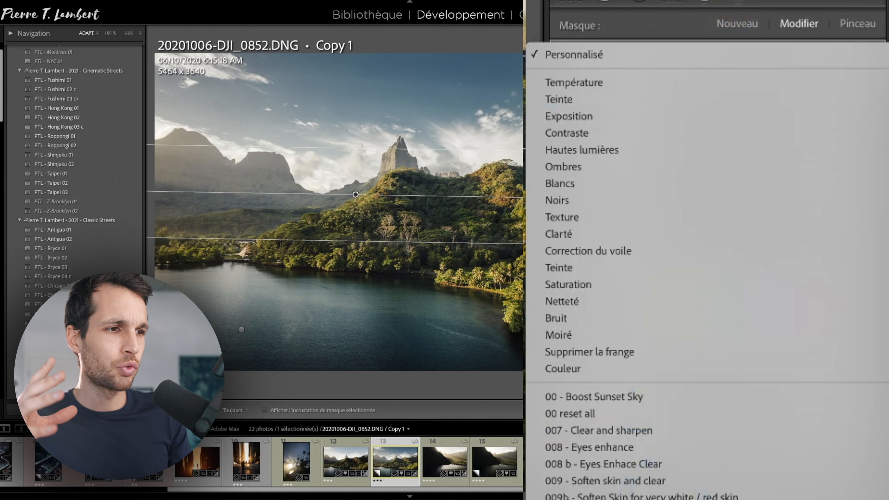
{"action": "left_click", "coordinate": [673, 389]}
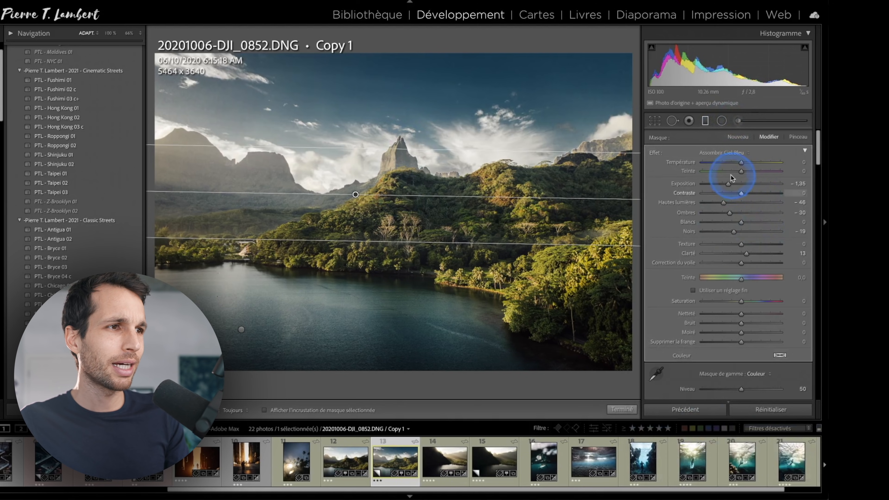
{"action": "left_click_drag", "start_coordinate": [729, 186], "coordinate": [733, 185]}
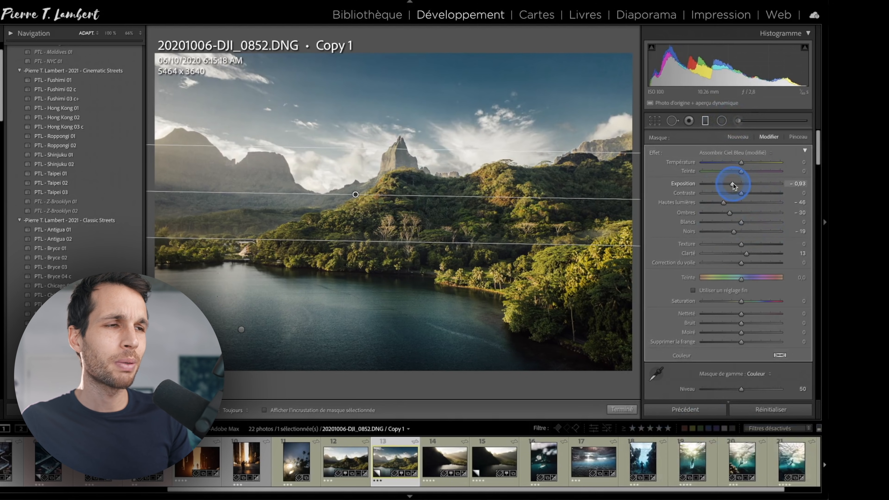
Step: Look through the effect presets available for the sky's graduated filter, keep the current one and finish editing the filter
{"action": "left_click", "coordinate": [753, 153]}
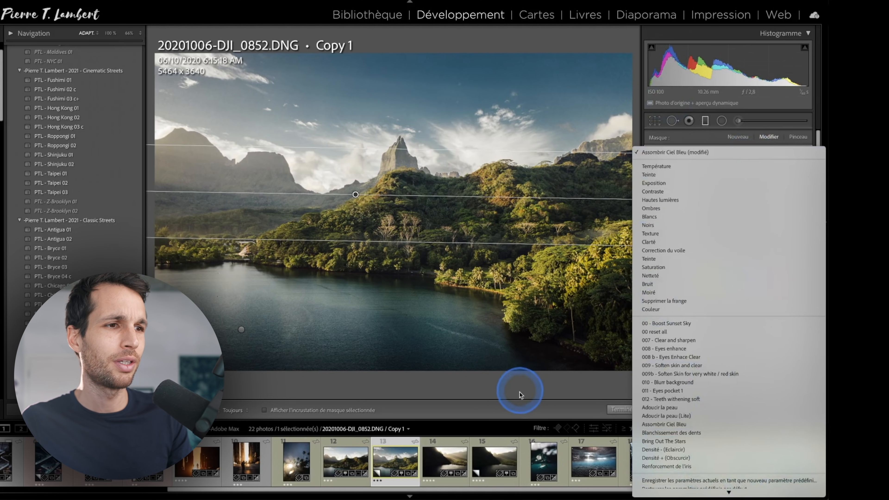
{"action": "left_click", "coordinate": [578, 379]}
{"action": "left_click", "coordinate": [714, 155]}
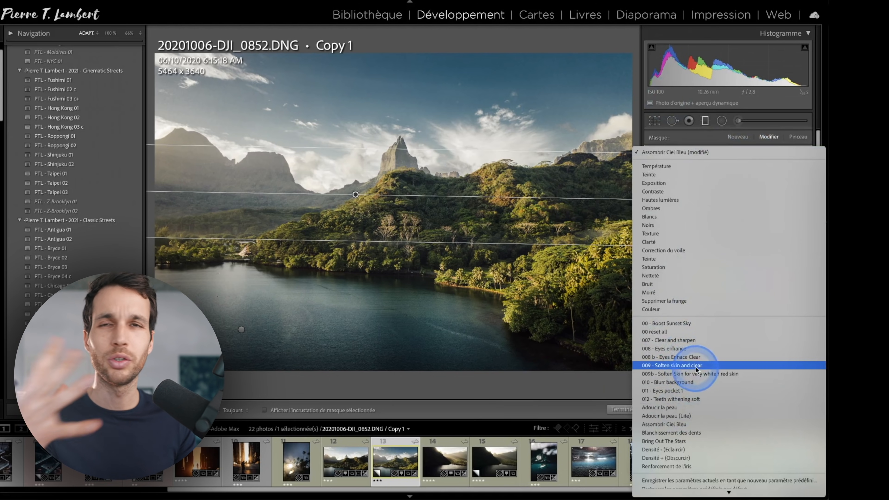
{"action": "left_click", "coordinate": [569, 392]}
{"action": "left_click", "coordinate": [620, 408]}
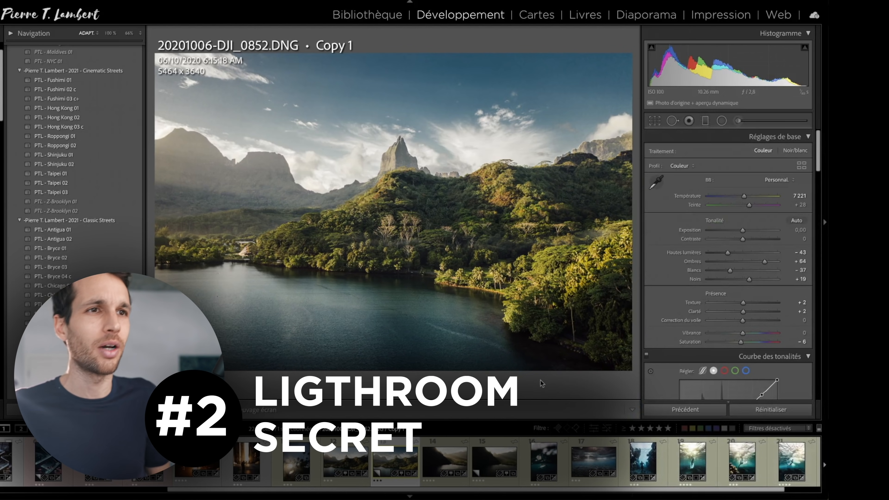
Step: Return to the library's photo grid and check the synced album in Adobe Lightroom before switching back to Lightroom Classic
{"action": "key", "text": "g"}
{"action": "key", "text": "j"}
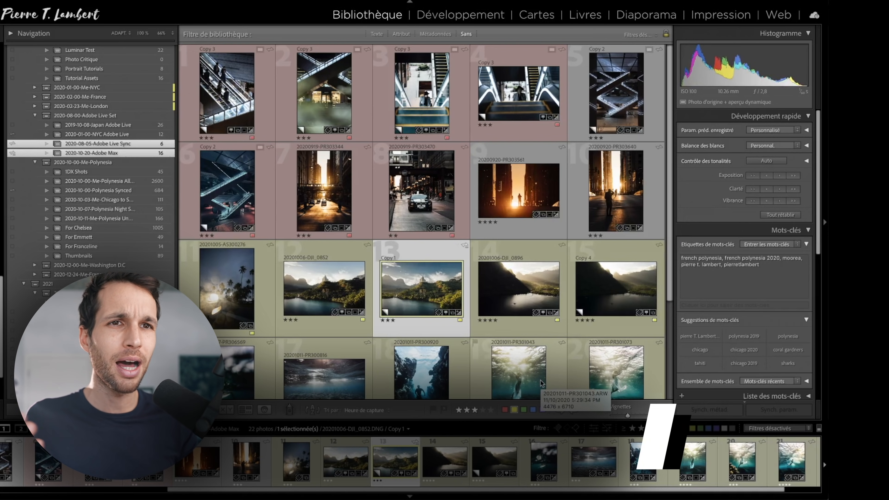
{"action": "mouse_move", "coordinate": [3, 186]}
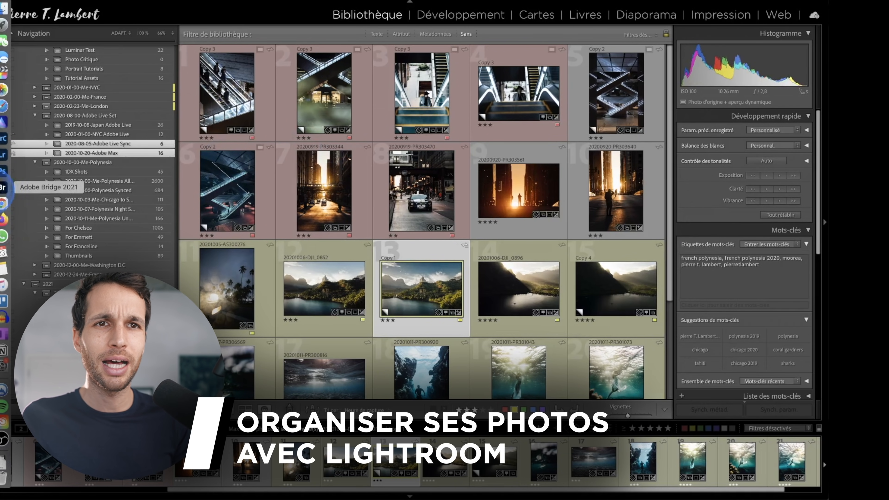
{"action": "left_click", "coordinate": [2, 155]}
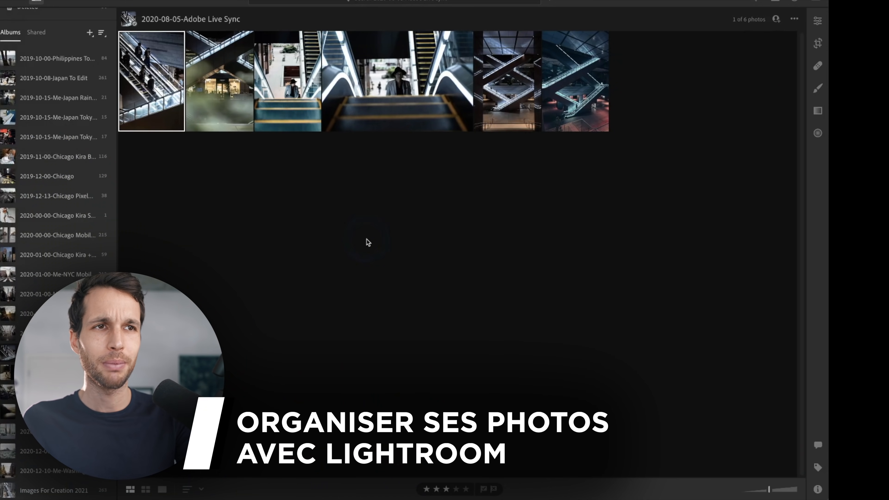
{"action": "key", "text": "super+Tab"}
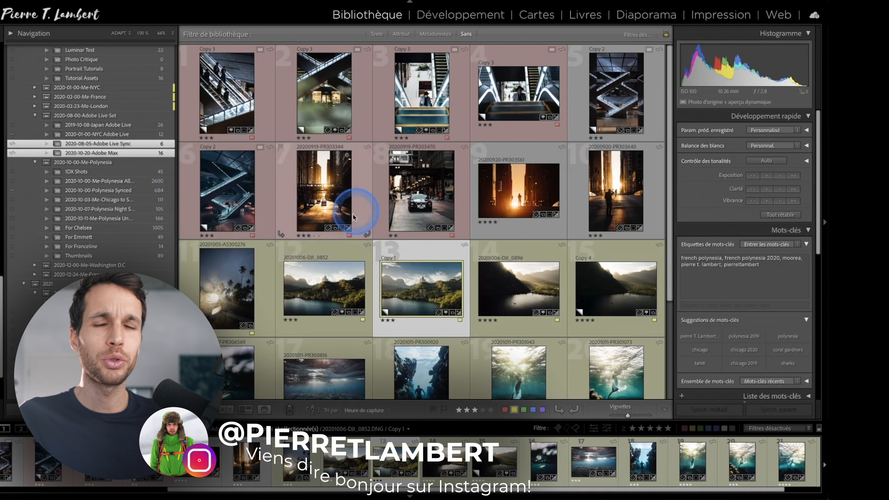
Step: Open the 2020-10-00-Polynesia Synced collection and browse through its photos
{"action": "left_click", "coordinate": [149, 145]}
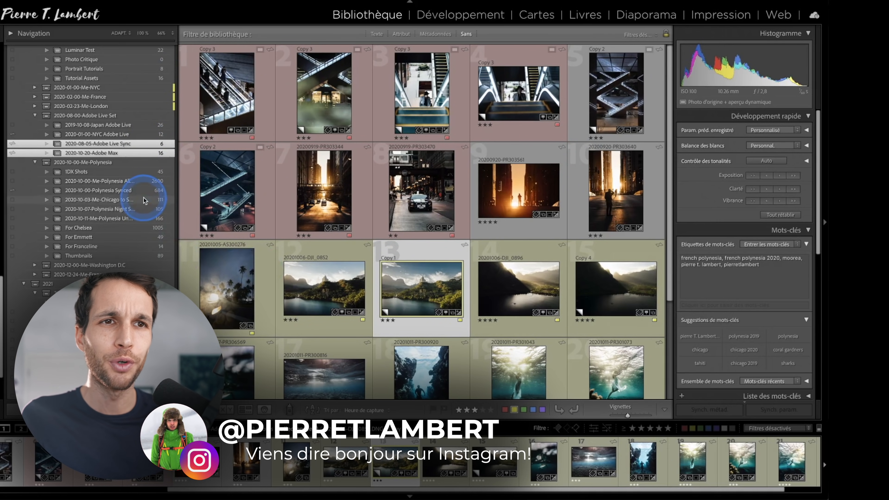
{"action": "left_click", "coordinate": [142, 191]}
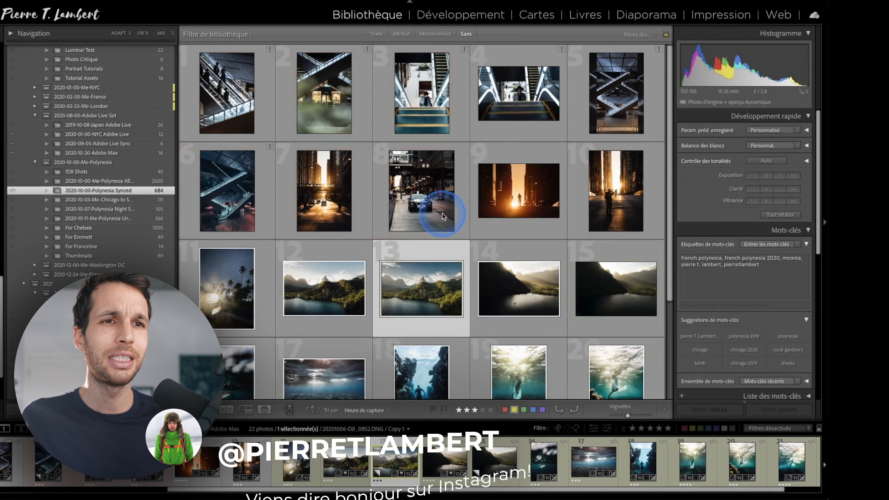
{"action": "scroll", "coordinate": [325, 259], "scroll_direction": "down", "scroll_amount": 10}
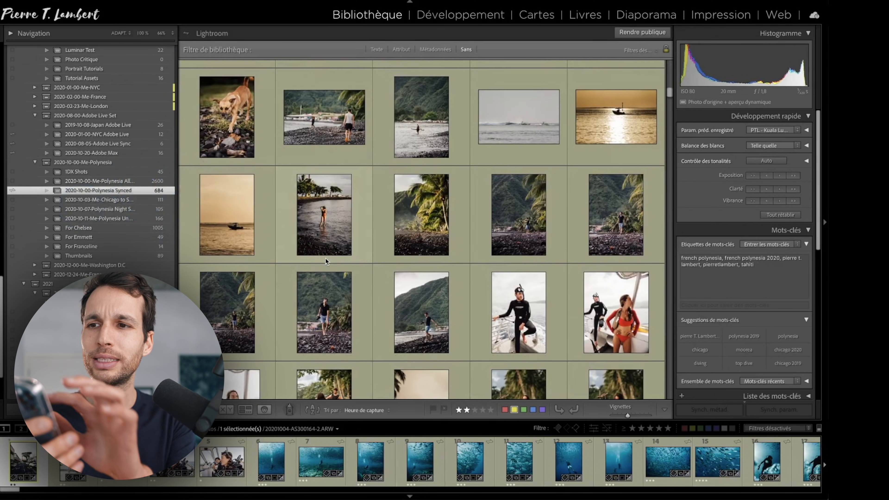
{"action": "scroll", "coordinate": [325, 261], "scroll_direction": "down", "scroll_amount": 7}
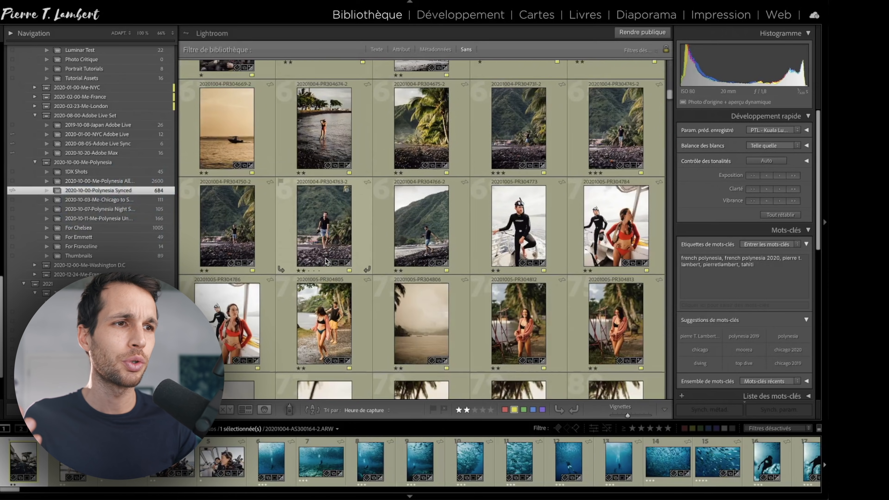
{"action": "scroll", "coordinate": [50, 175], "scroll_direction": "up", "scroll_amount": 10}
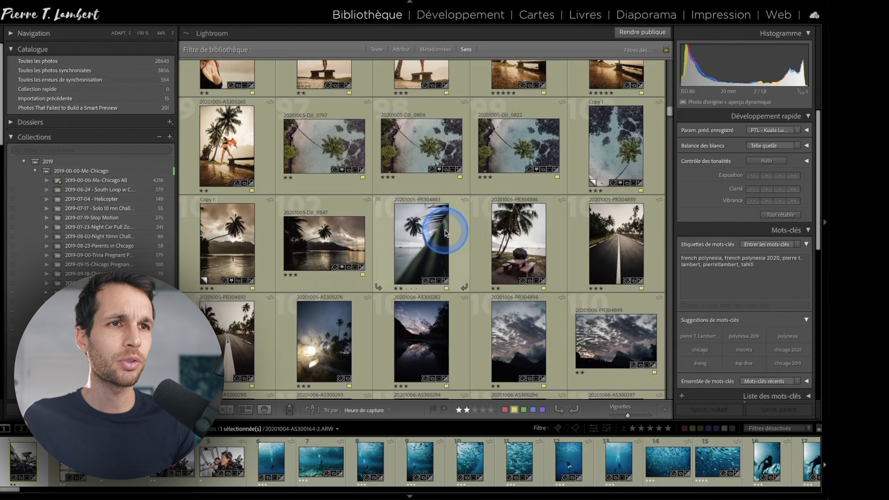
{"action": "scroll", "coordinate": [403, 222], "scroll_direction": "up", "scroll_amount": 3}
{"action": "scroll", "coordinate": [447, 233], "scroll_direction": "down", "scroll_amount": 10}
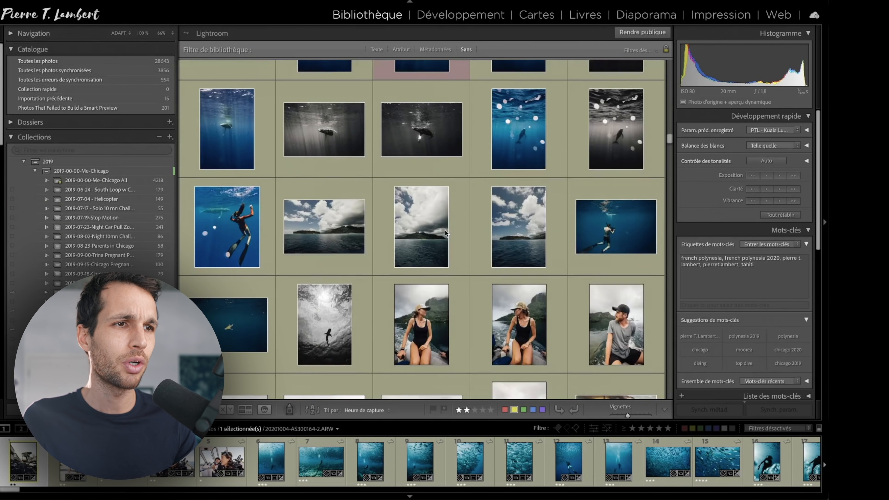
{"action": "scroll", "coordinate": [337, 273], "scroll_direction": "up", "scroll_amount": 1}
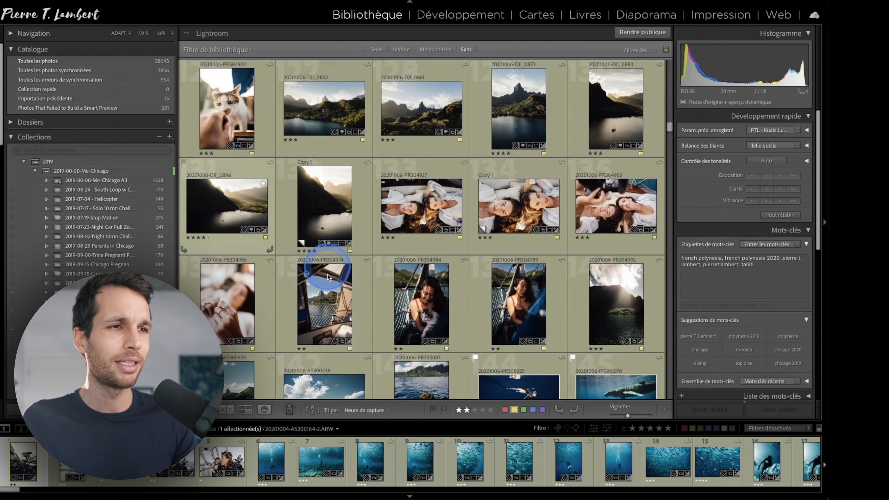
{"action": "scroll", "coordinate": [308, 218], "scroll_direction": "down", "scroll_amount": 3}
{"action": "scroll", "coordinate": [308, 275], "scroll_direction": "down", "scroll_amount": 10}
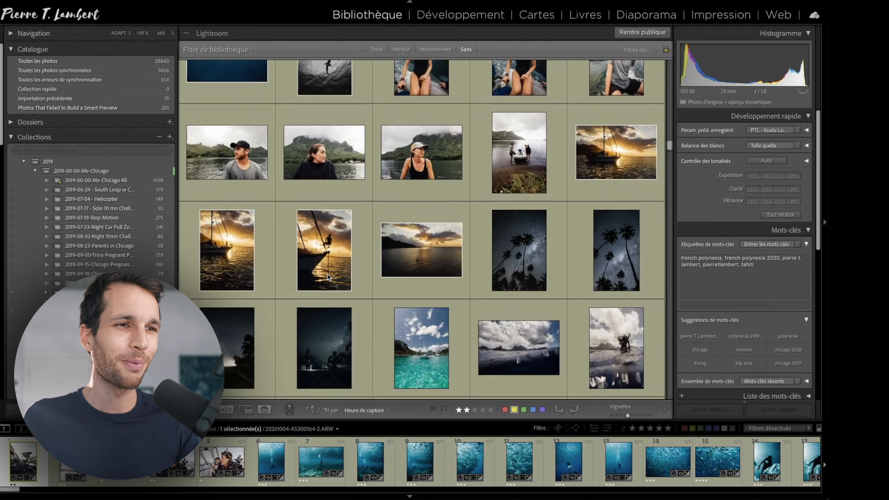
Step: Try creating a collection named Polynesie Best Of inside the 2020-10-00-Me-Polynesia collection set
{"action": "left_click", "coordinate": [169, 136]}
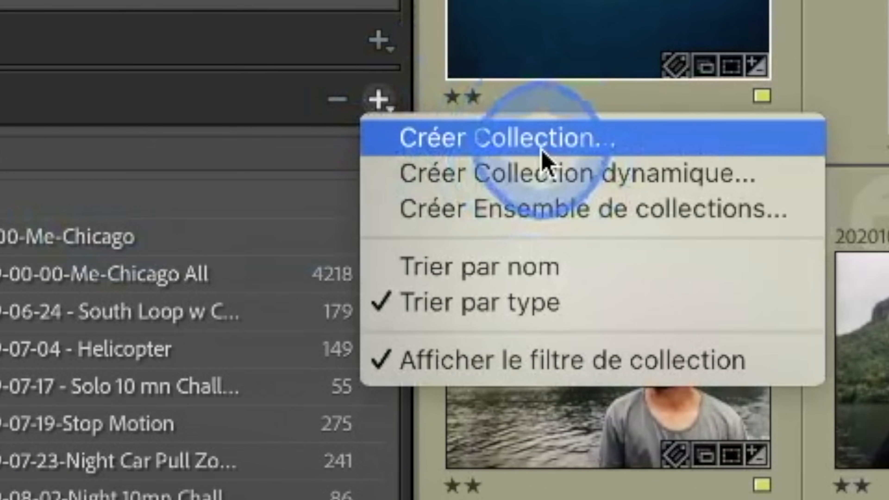
{"action": "left_click", "coordinate": [542, 156]}
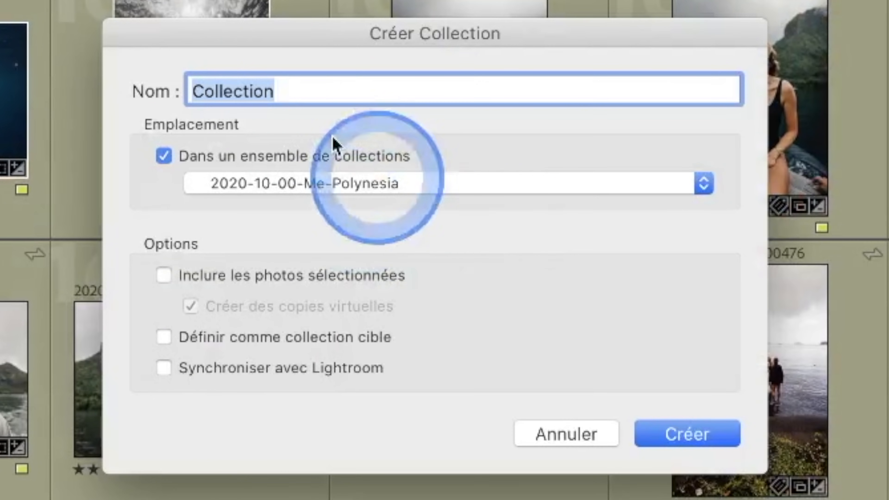
{"action": "type", "text": "Polynesie"}
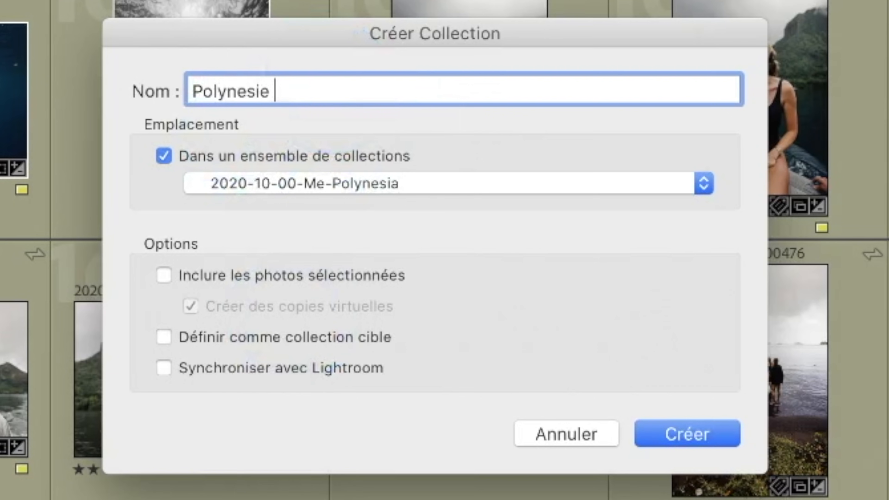
{"action": "left_click", "coordinate": [330, 87]}
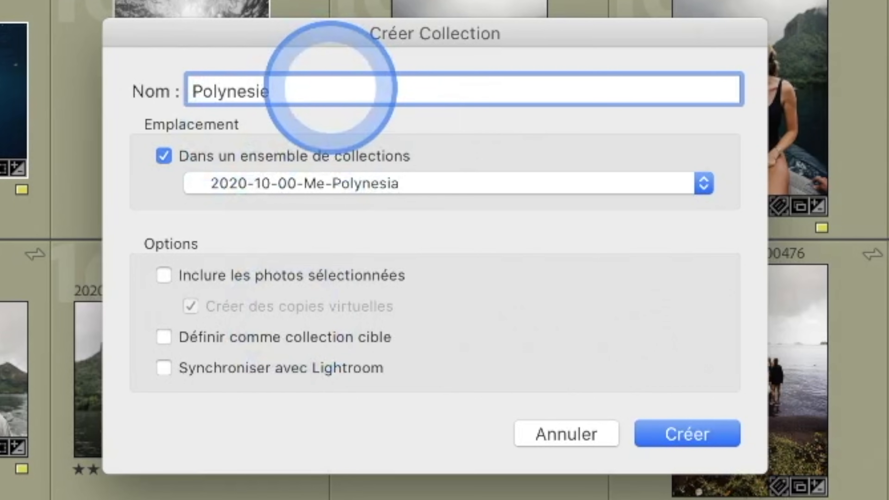
{"action": "type", "text": "Best Of"}
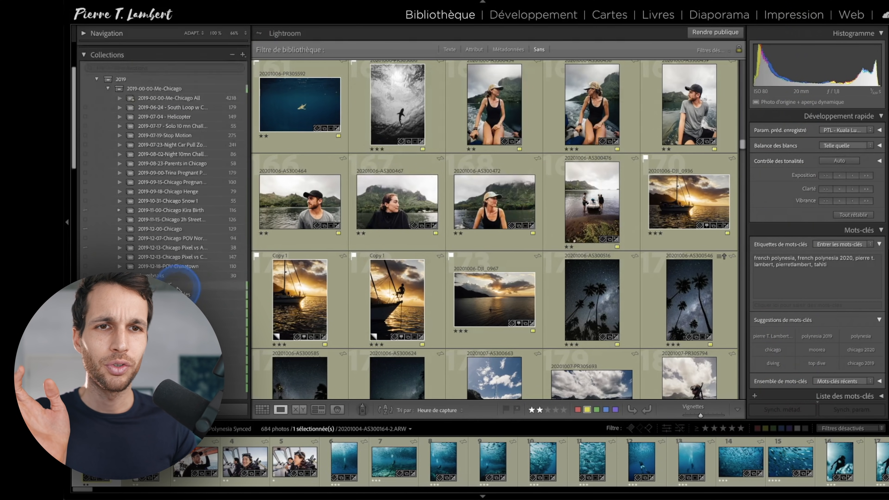
Step: Switch to Adobe Lightroom, browse the 2020-10-00-Polynesia Synced album and open one of its photos
{"action": "scroll", "coordinate": [178, 290], "scroll_direction": "down", "scroll_amount": 10}
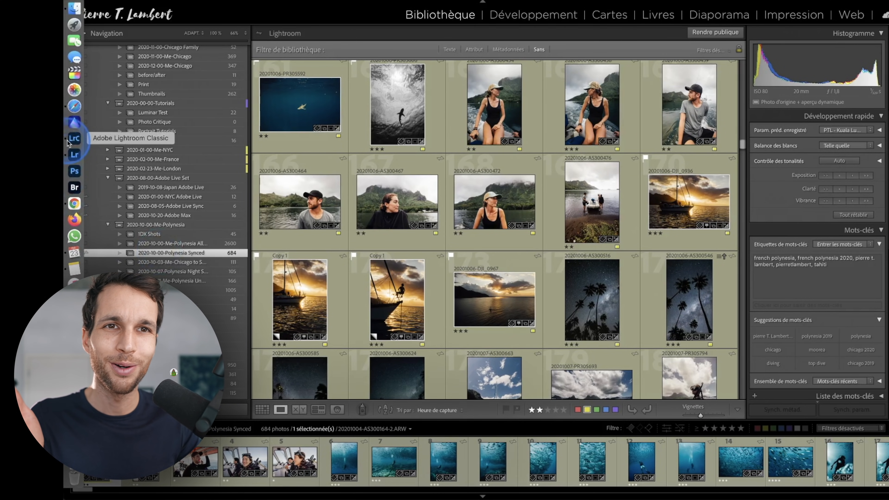
{"action": "left_click", "coordinate": [67, 158]}
{"action": "left_click", "coordinate": [360, 198]}
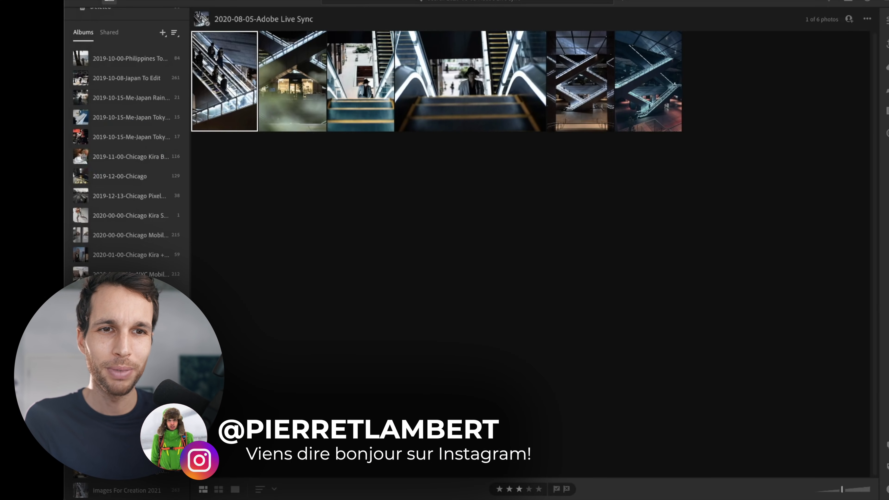
{"action": "scroll", "coordinate": [127, 157], "scroll_direction": "up", "scroll_amount": 1}
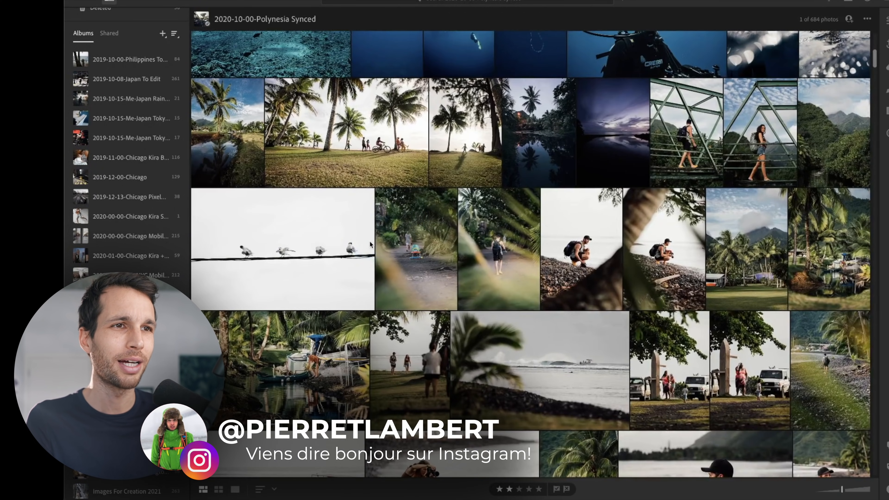
{"action": "left_click", "coordinate": [416, 187]}
{"action": "double_click", "coordinate": [428, 308]}
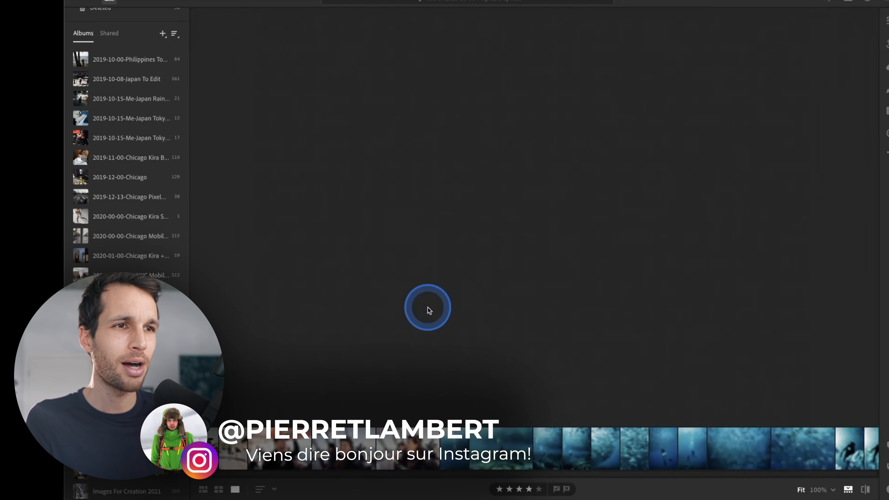